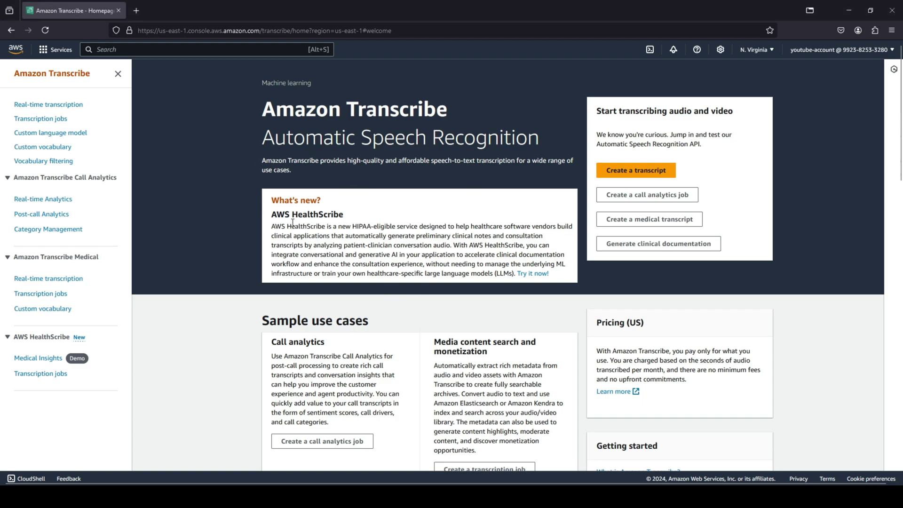
Highlight the AWS HealthScribe heading text on the Transcribe home page, then deselect it.
left_click_drag(271, 215, 344, 215)
left_click(352, 218)
On the Real-time transcription page, live-stream a spoken test sentence, then stop streaming.
left_click(647, 173)
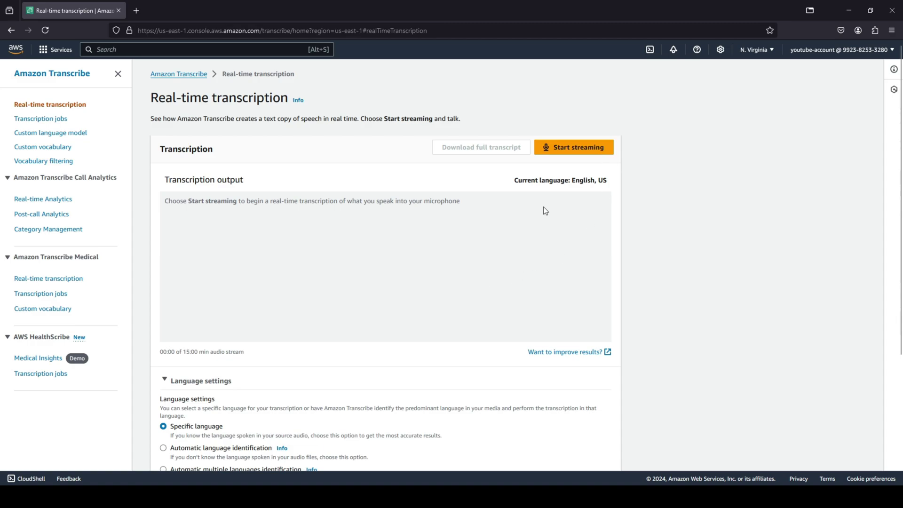
left_click(574, 147)
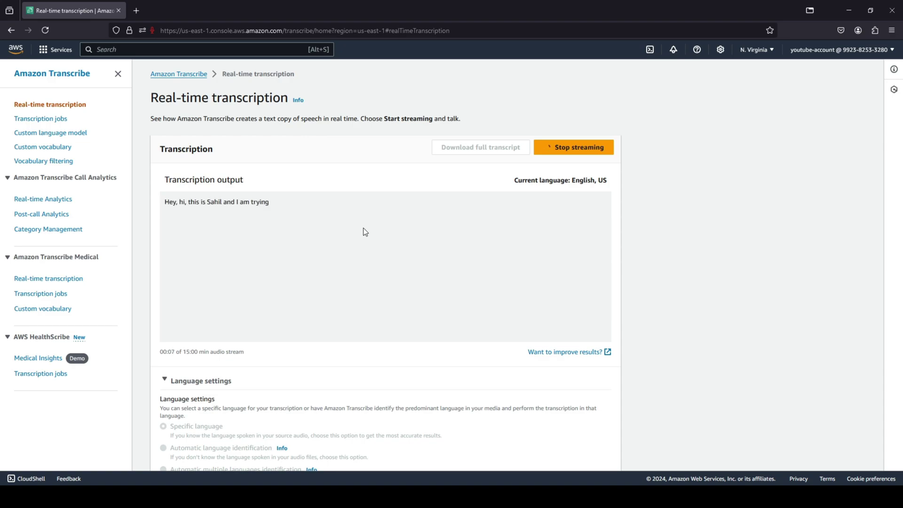
left_click(552, 151)
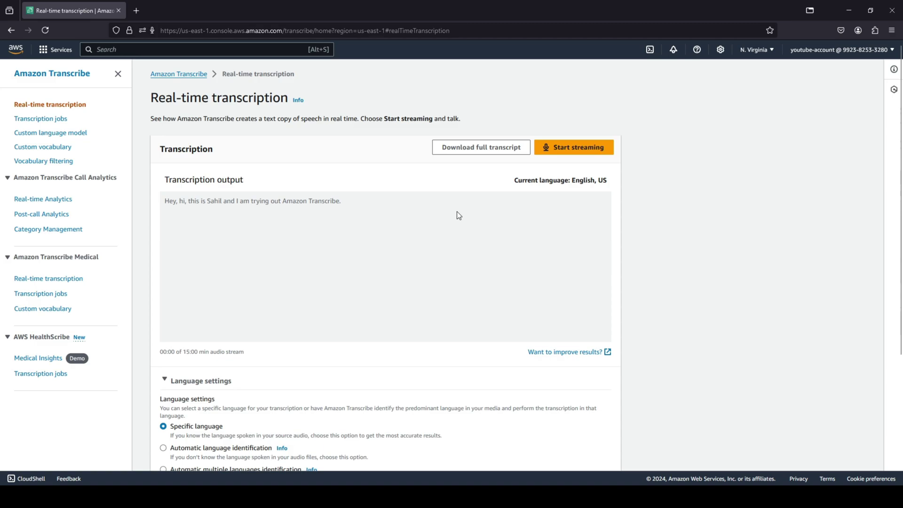
scroll(433, 261, "down", 3)
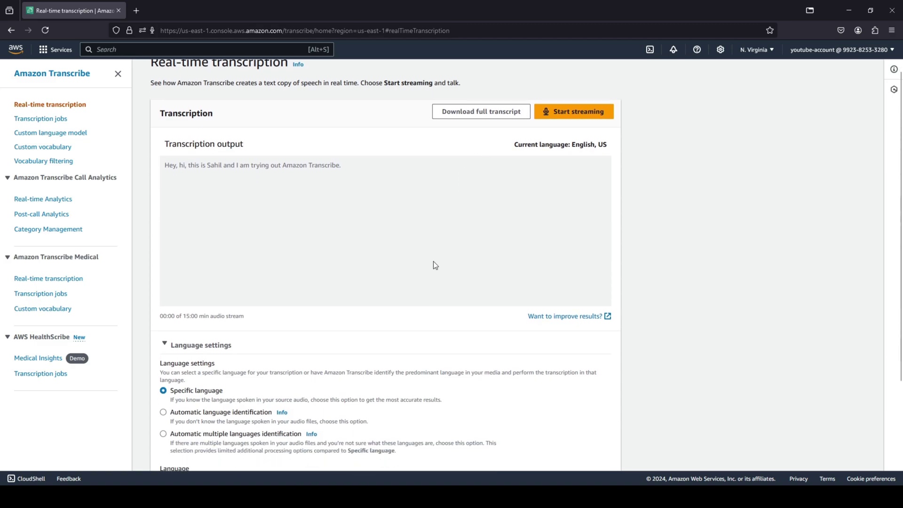
scroll(433, 261, "down", 3)
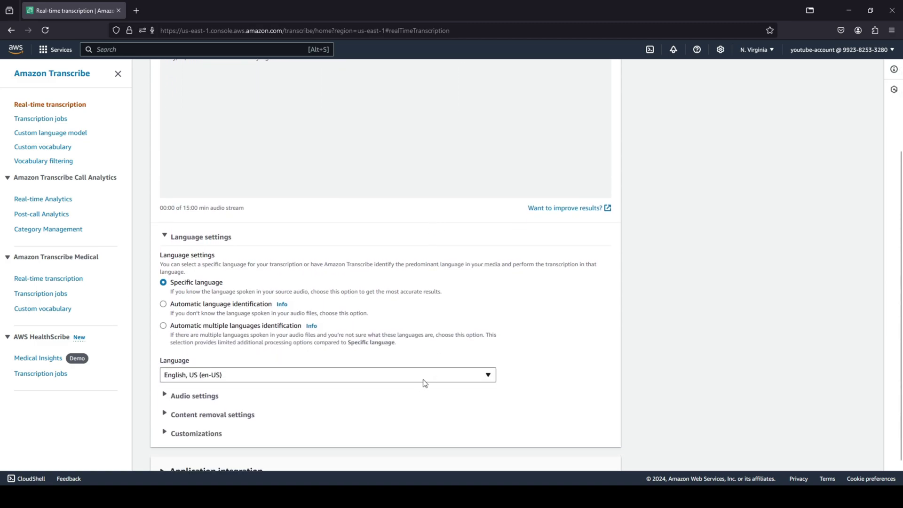
left_click(226, 376)
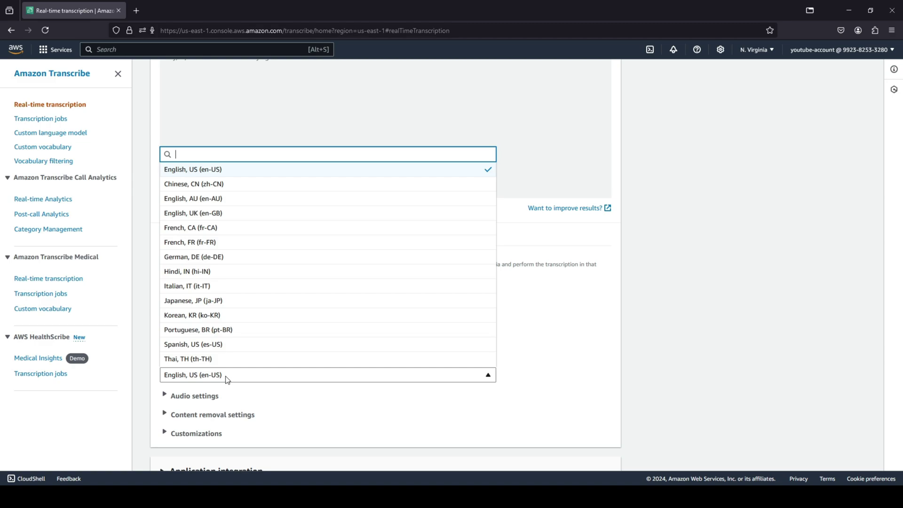
left_click(550, 282)
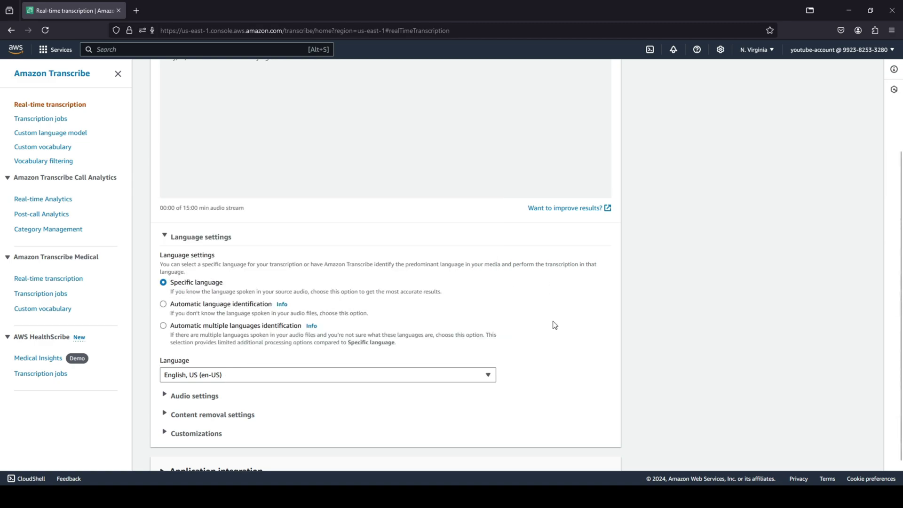
scroll(550, 282, "down", 1)
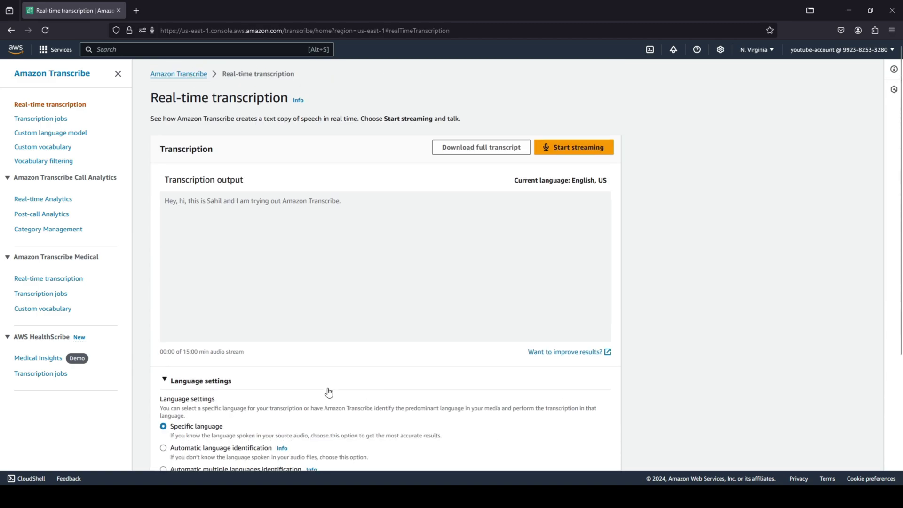
scroll(325, 395, "up", 5)
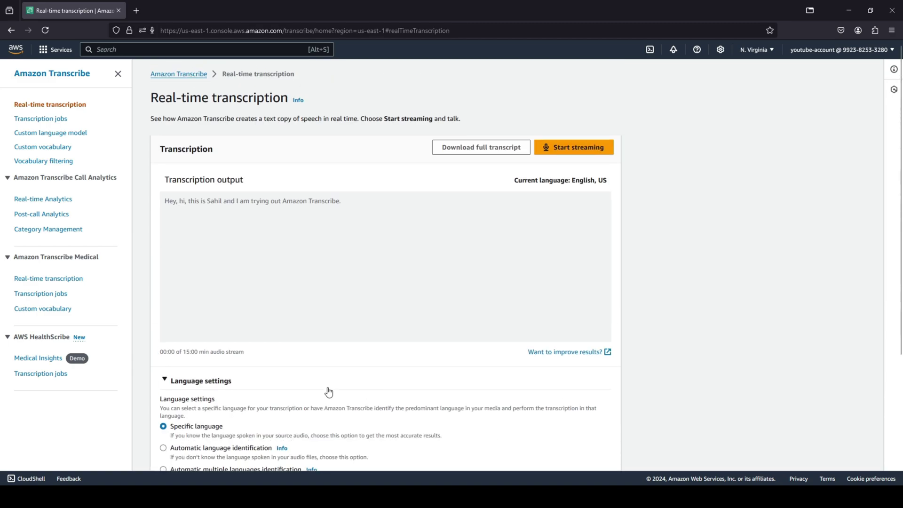